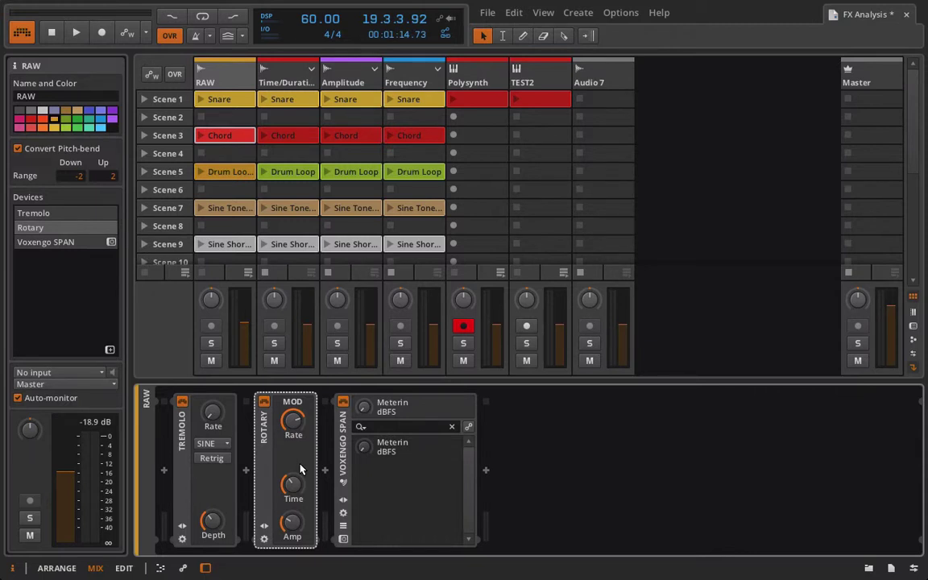
- Turn the Tremolo's Rate knob up on RAW until it reads about 31.6 Hz
mouse_move(214, 413)
left_mouse_down()
mouse_move(214, 402)
mouse_move(222, 420)
left_mouse_up()
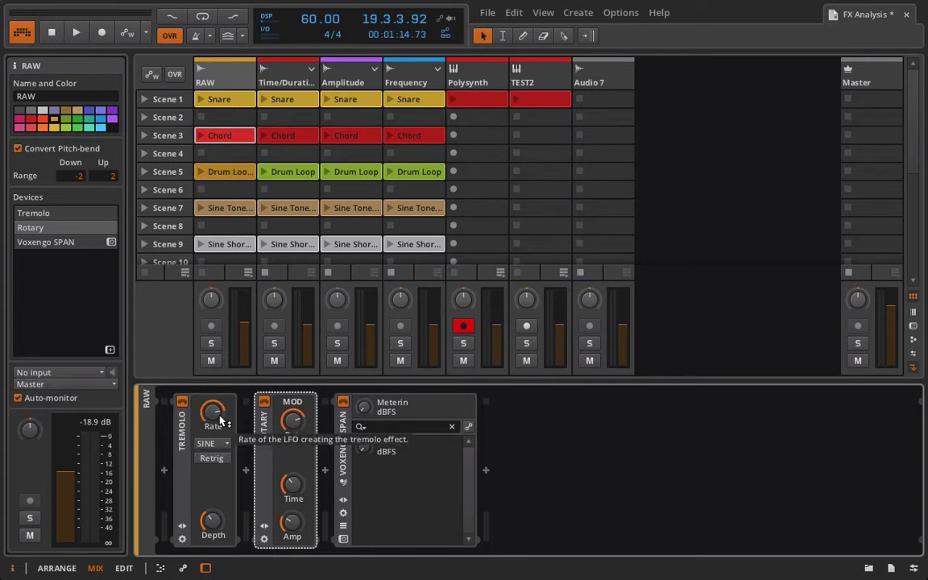
left_click(214, 414)
- Insert an LFO MOD at the start of the RAW chain with a Tool device inside it
left_click(164, 471)
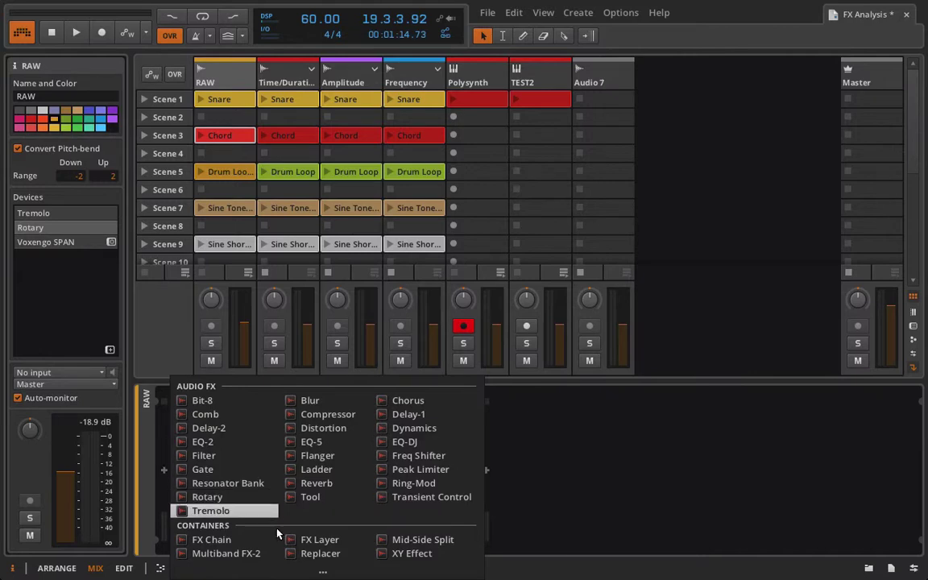
left_click(321, 571)
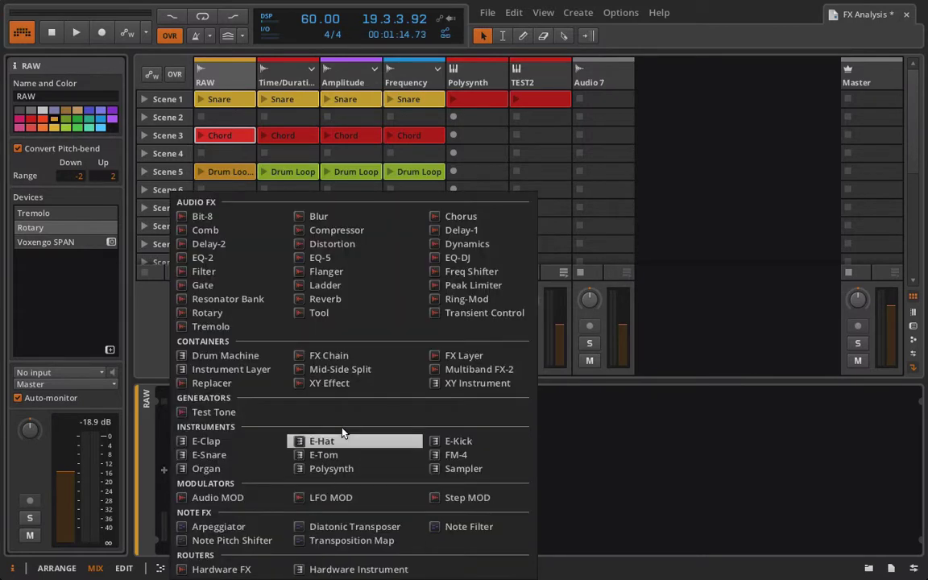
left_click(326, 498)
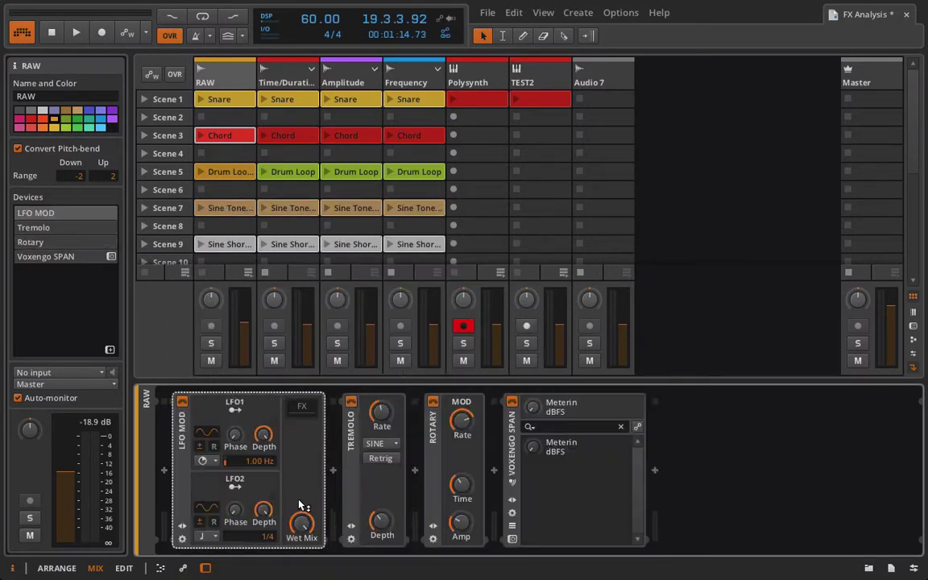
left_click(335, 471)
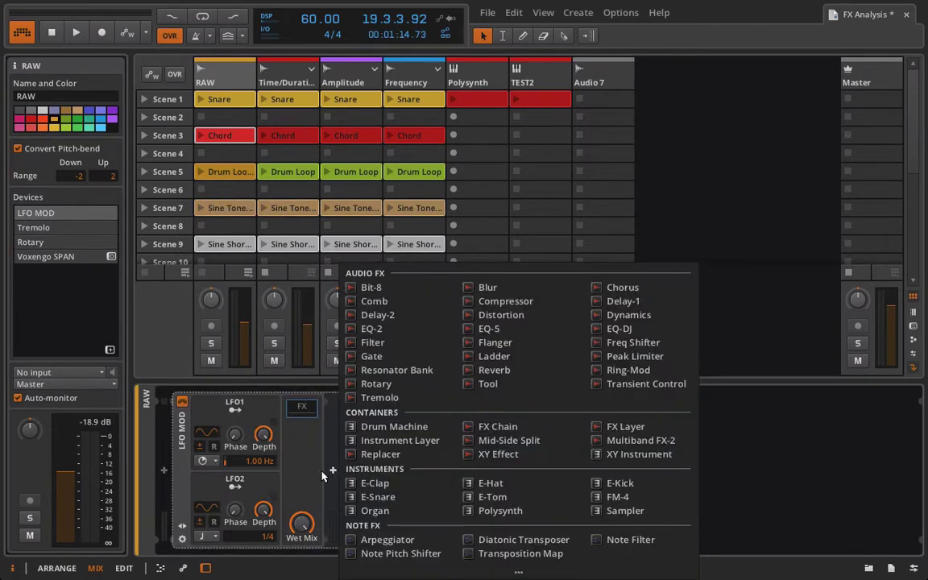
left_click(502, 383)
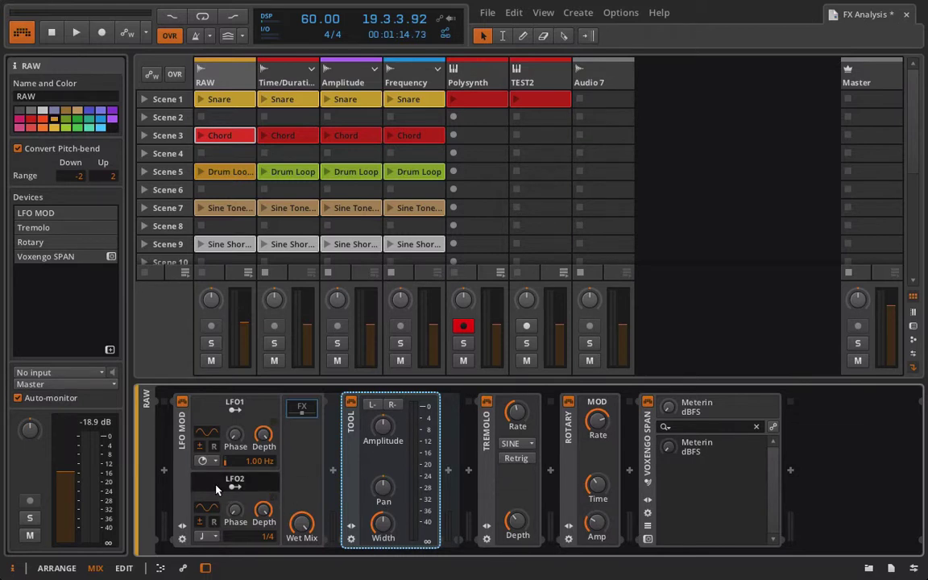
- Switch LFO1's rate mode to beat-synced (time_beat) and select the LFO MOD device
left_click(202, 463)
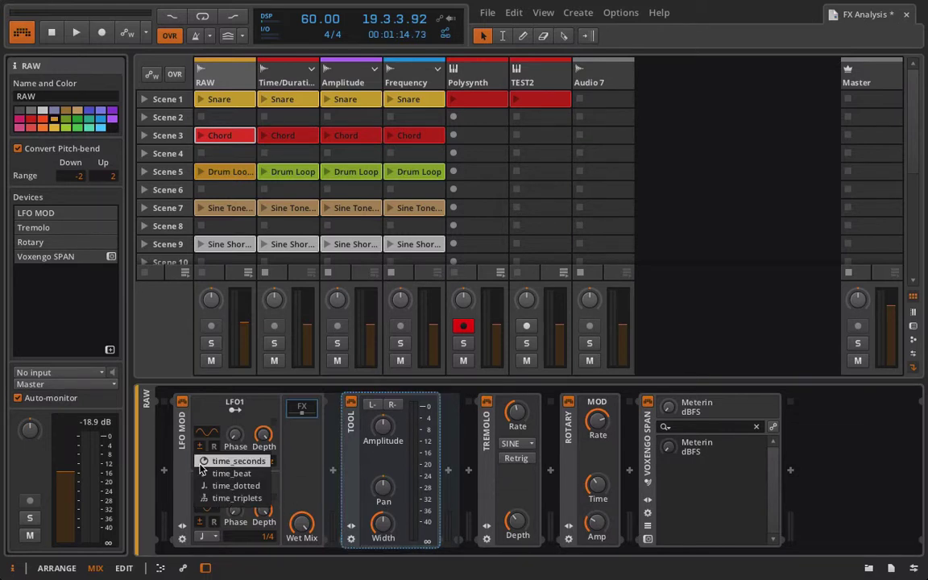
left_click(201, 474)
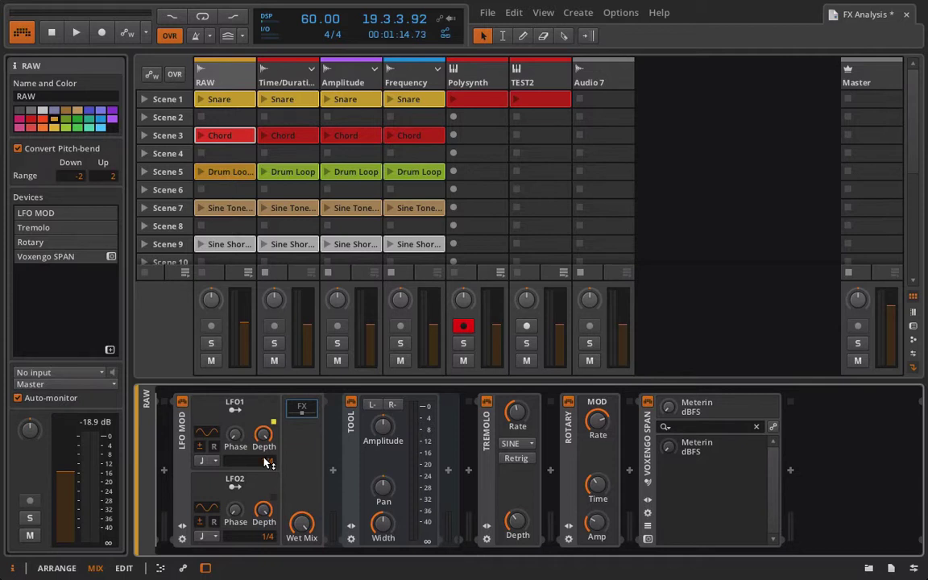
left_click(180, 443)
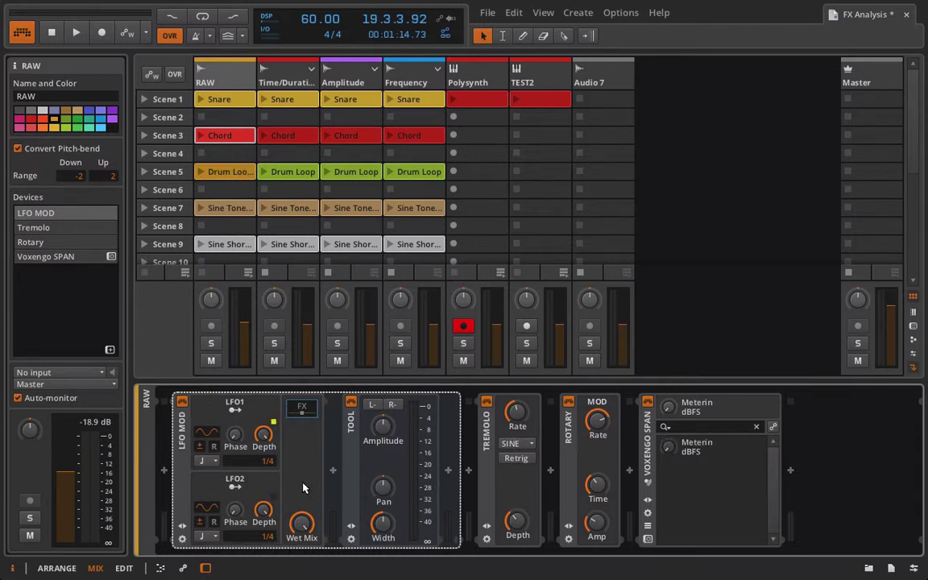
- Delete the LFO MOD and Tremolo, then set Rotary Time to 2.00 ms and Rate to 0.10 Hz
key("Delete")
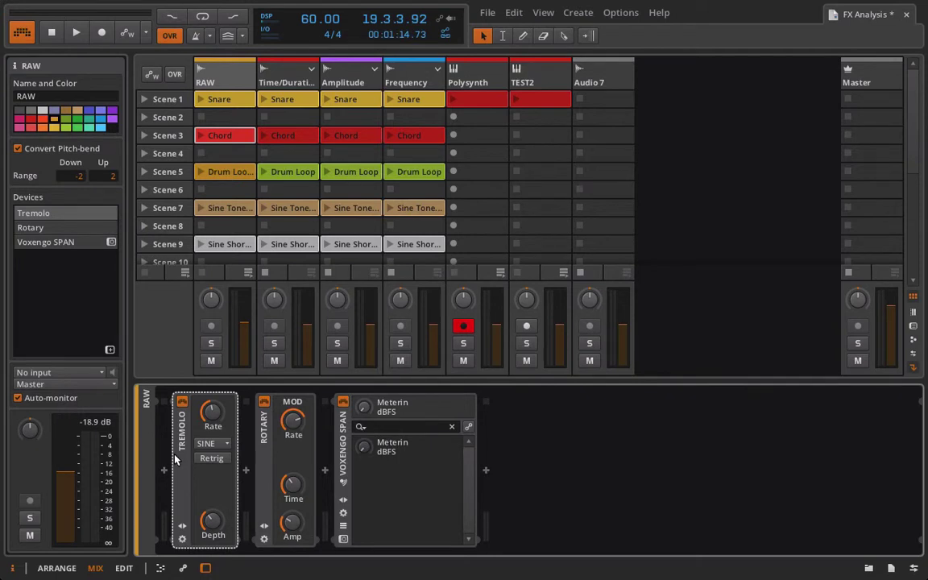
key("Delete")
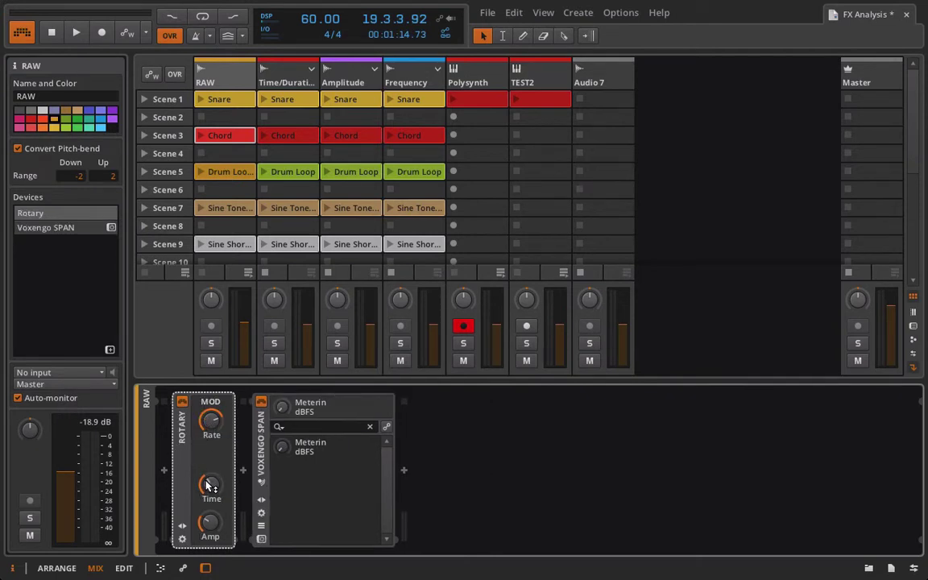
mouse_move(210, 486)
left_mouse_down()
mouse_move(210, 453)
mouse_move(210, 485)
left_mouse_up()
mouse_move(211, 432)
left_mouse_down()
mouse_move(211, 459)
mouse_move(211, 432)
left_mouse_up()
- Launch RAW's Drum Loop clip, then set Rotary Amp to 0.72 and Rate to about 1.2 Hz
left_click(200, 174)
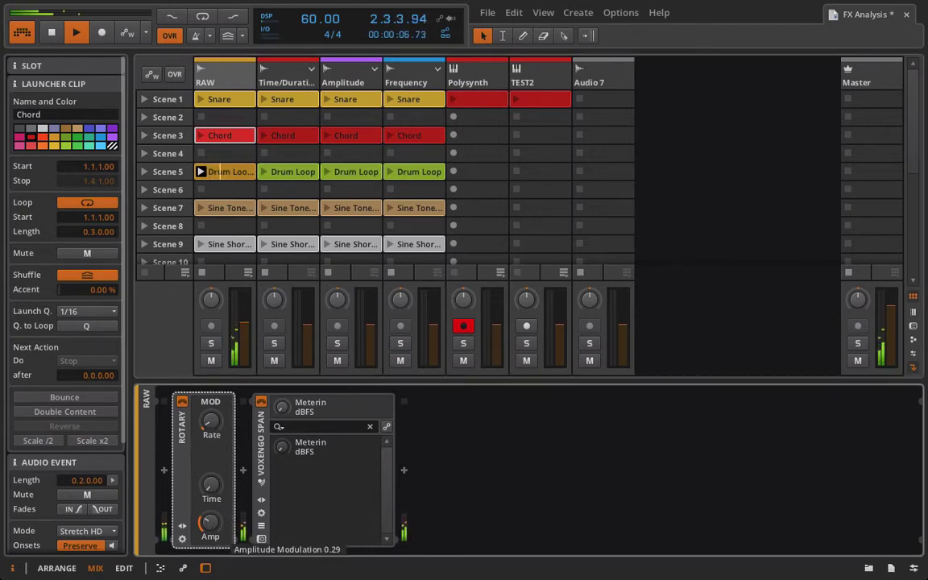
left_click_drag(208, 529, 208, 480)
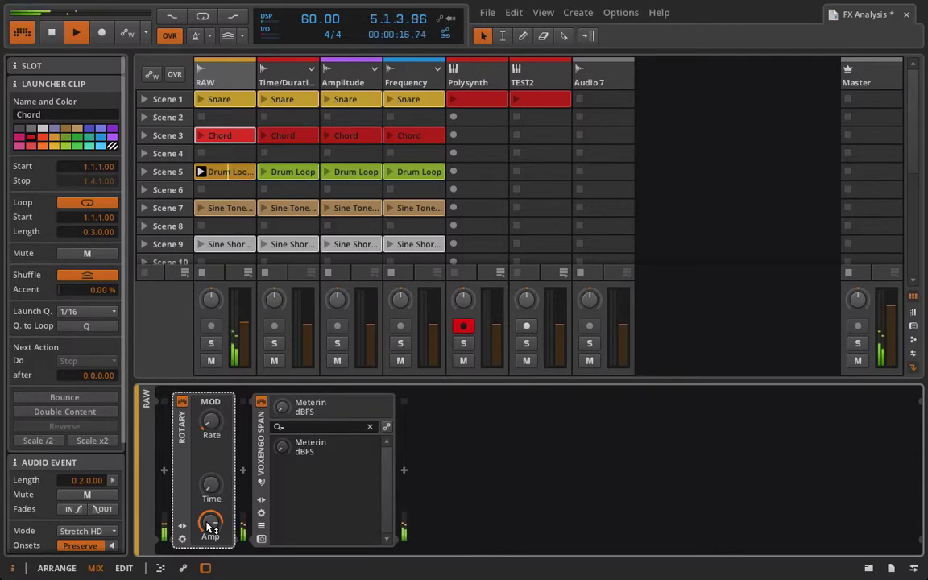
left_click(208, 523)
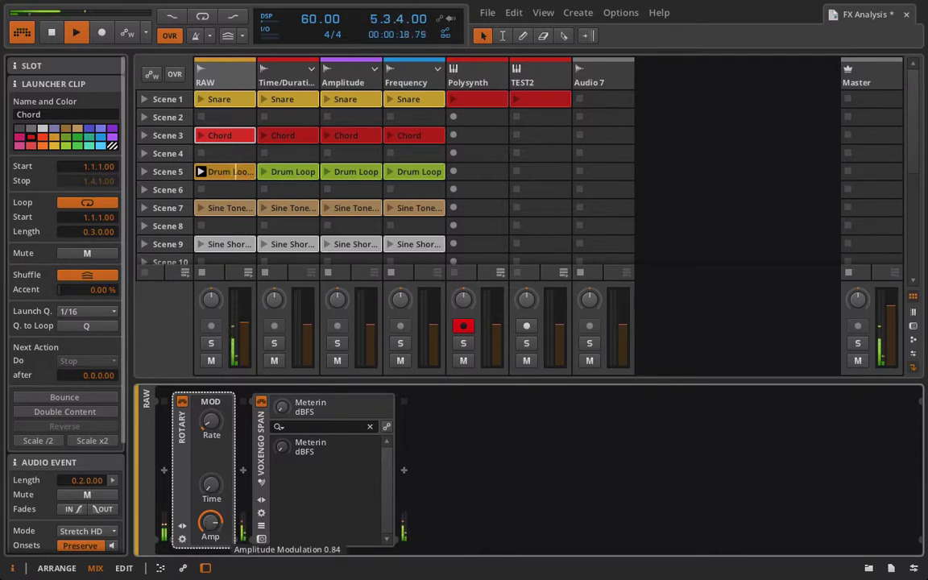
left_click_drag(208, 524, 208, 551)
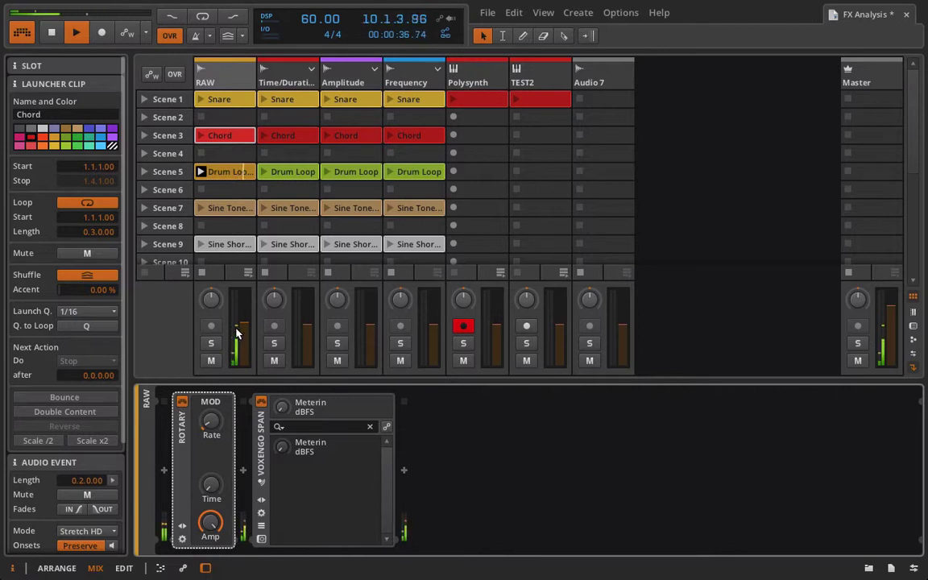
left_click(208, 431)
mouse_move(207, 431)
left_mouse_down()
mouse_move(208, 418)
mouse_move(209, 431)
left_mouse_up()
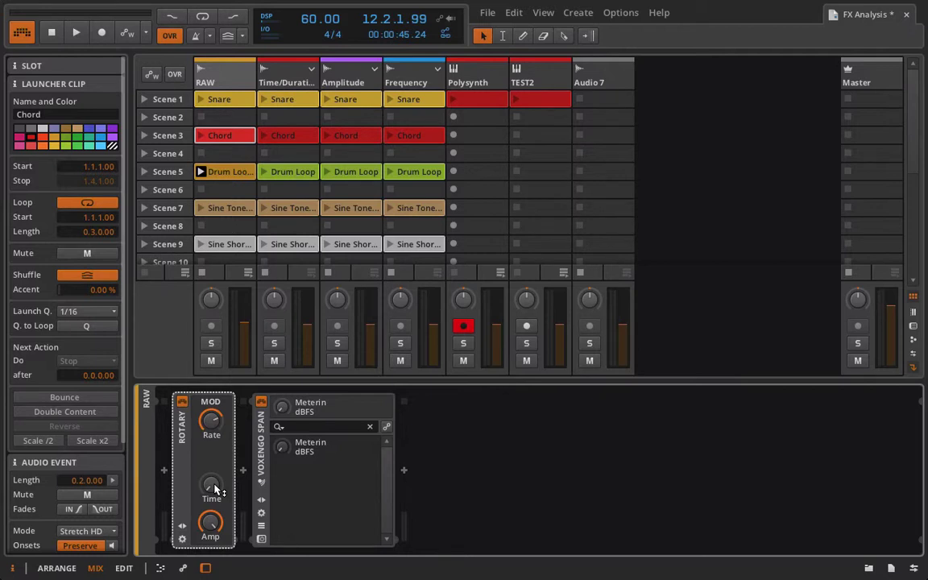
- Audition the loop while adjusting the Rotary's Time knob, settling near 1.94 ms
key("space")
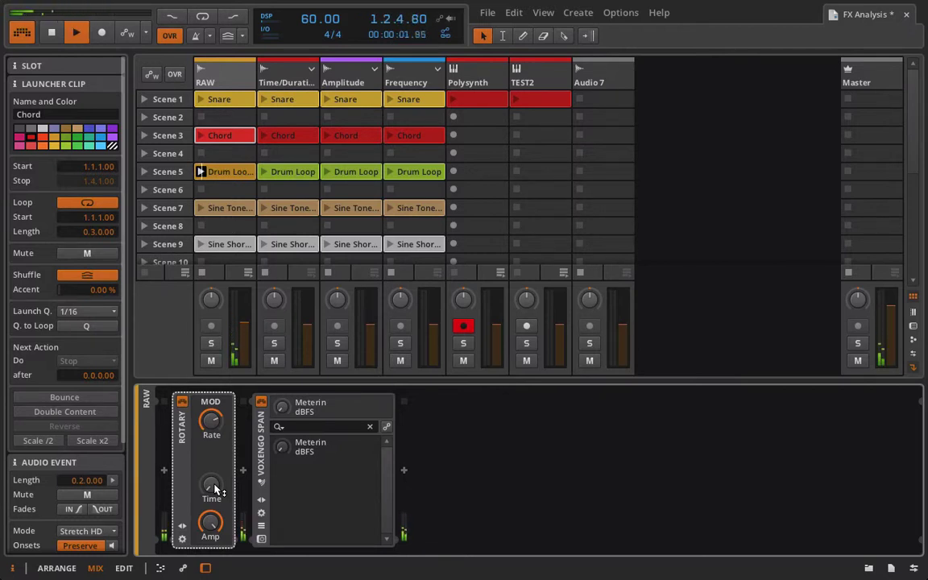
key("space")
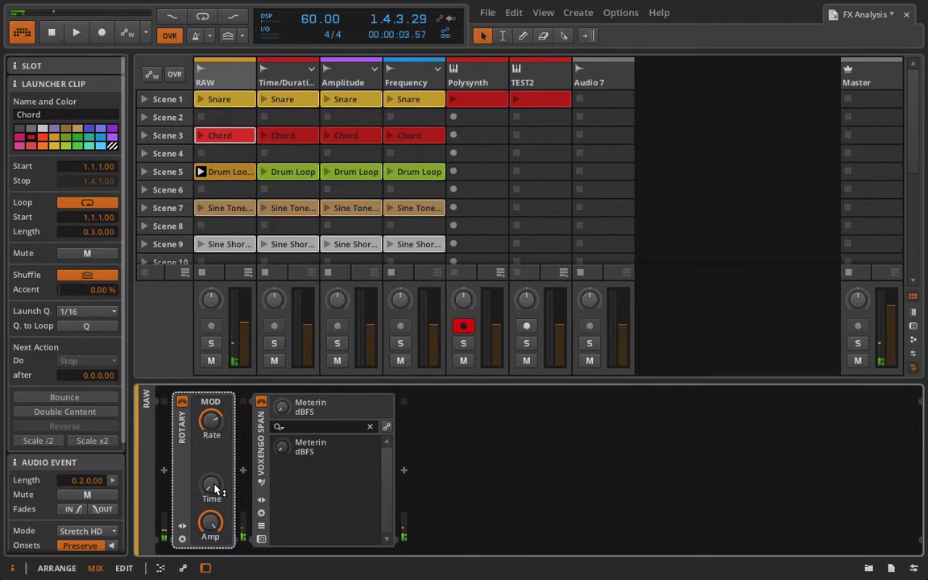
key("space")
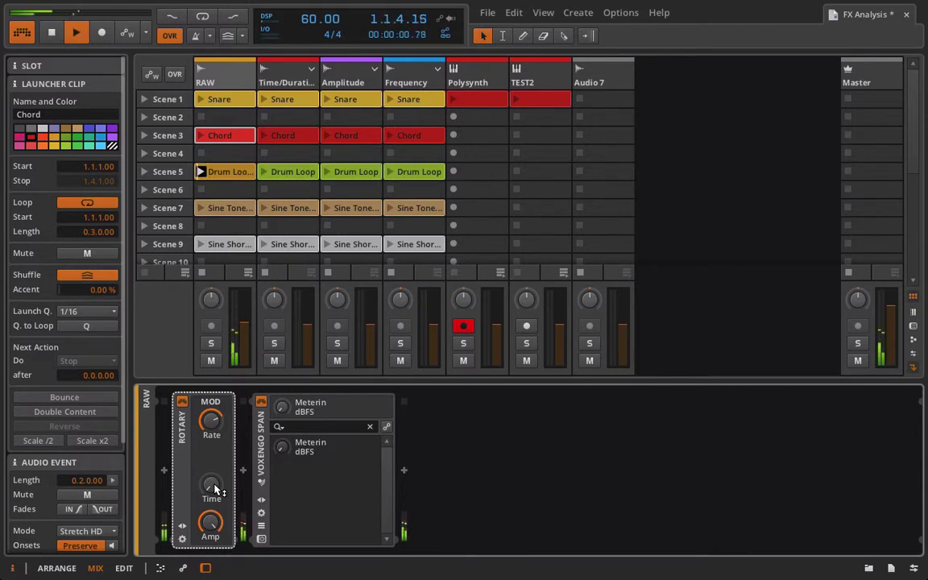
key("space")
left_click_drag(212, 486, 212, 472)
key("space")
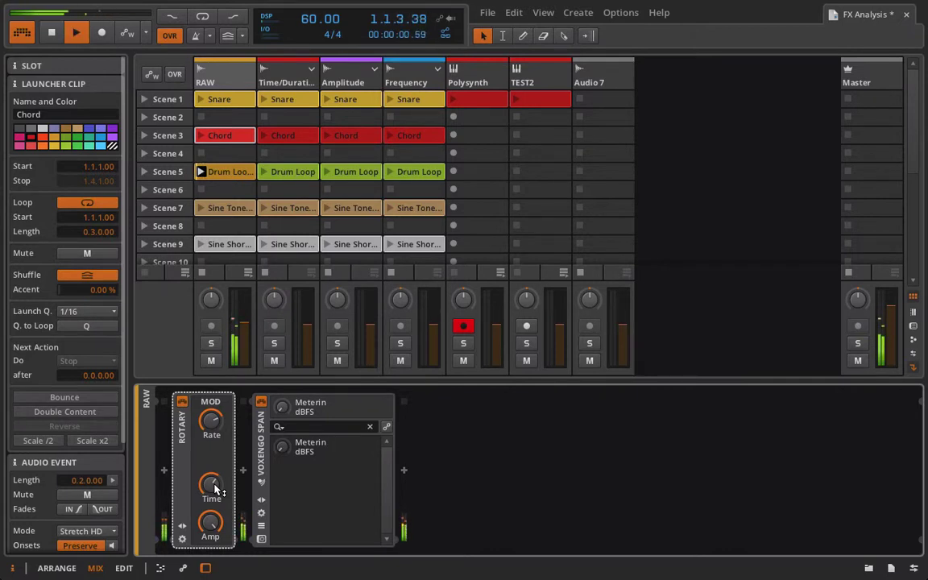
key("space")
mouse_move(215, 489)
left_mouse_down()
mouse_move(215, 503)
mouse_move(216, 489)
left_mouse_up()
key("space")
key("space")
key("space")
key("space")
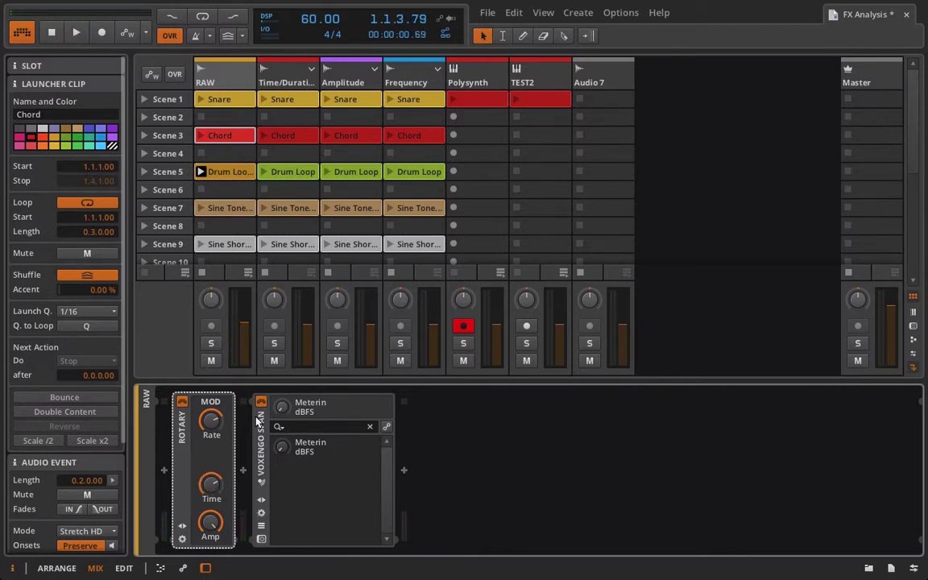
left_click_drag(211, 483, 207, 489)
- Insert a Delay-2 at the start of the RAW chain and load its All To D preset
left_click(163, 471)
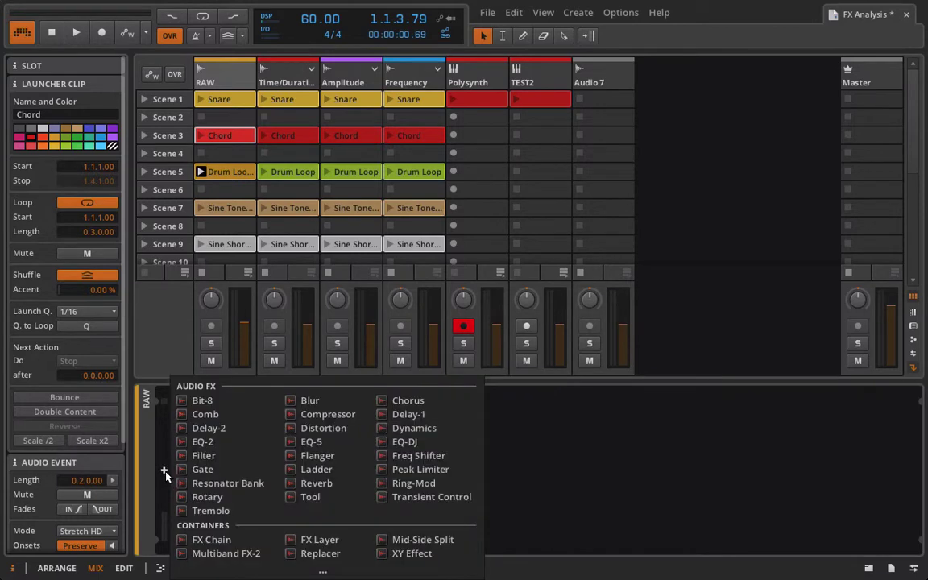
double_click(208, 428)
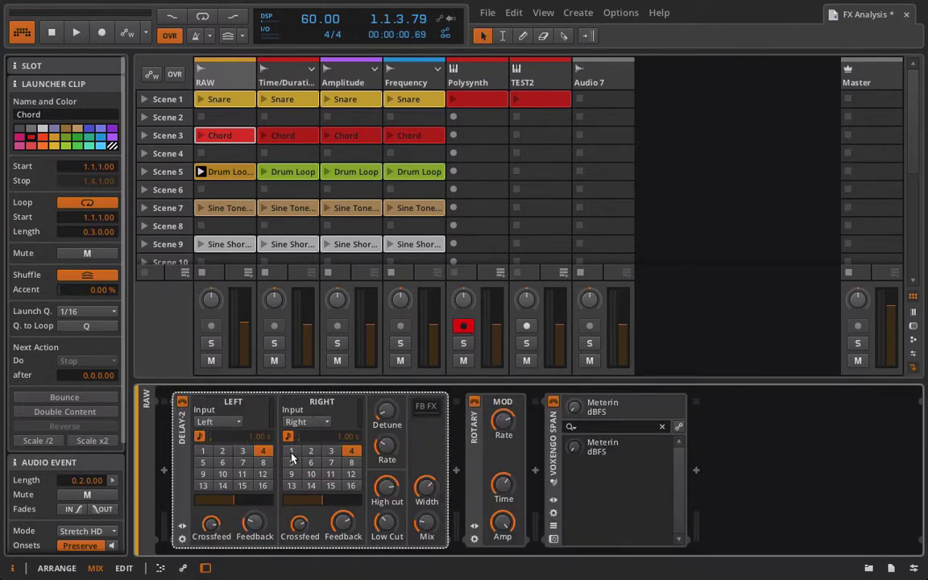
left_click(182, 525)
left_click(258, 406)
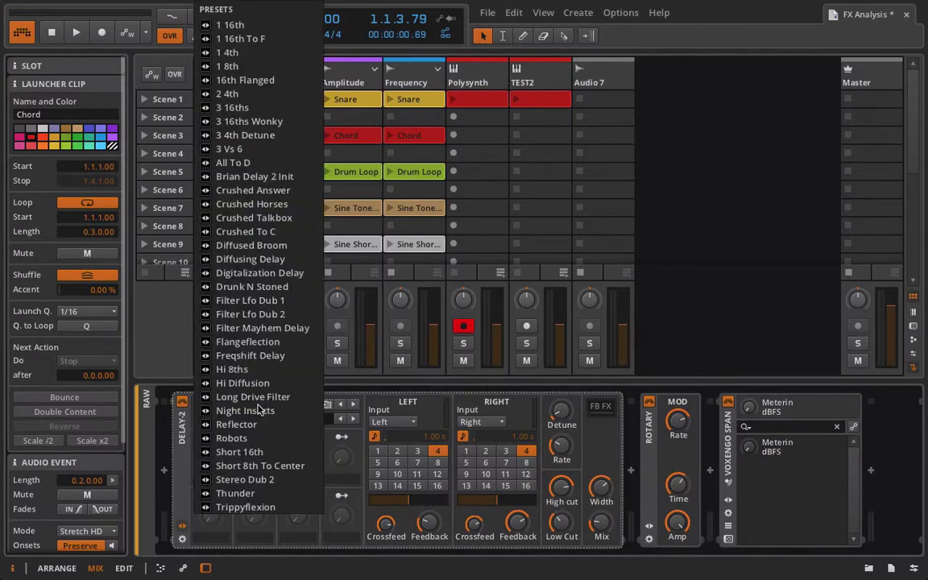
left_click(255, 163)
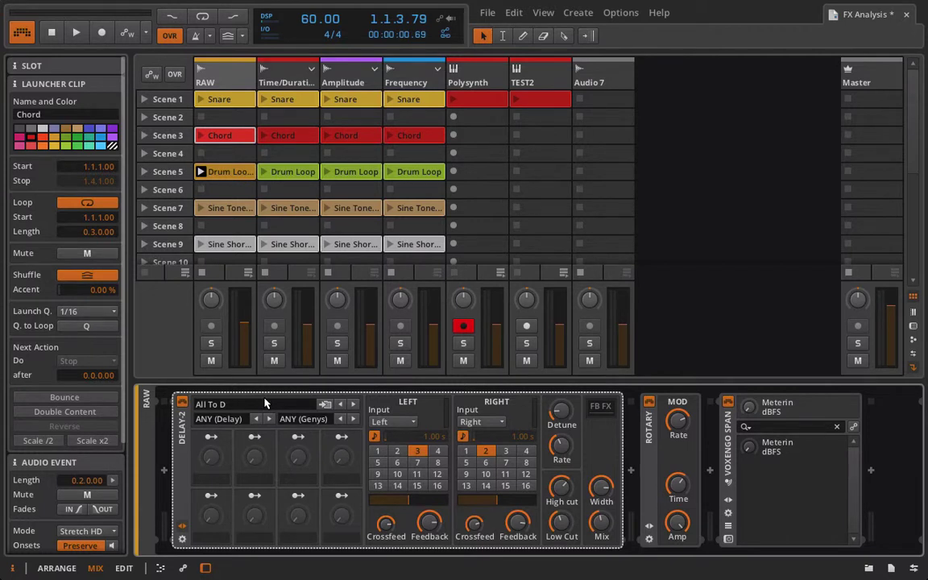
- Bypass Rotary, load Delay-2's 3 16ths preset, and set delays to 7 left, 5 right sixteenths
key("space")
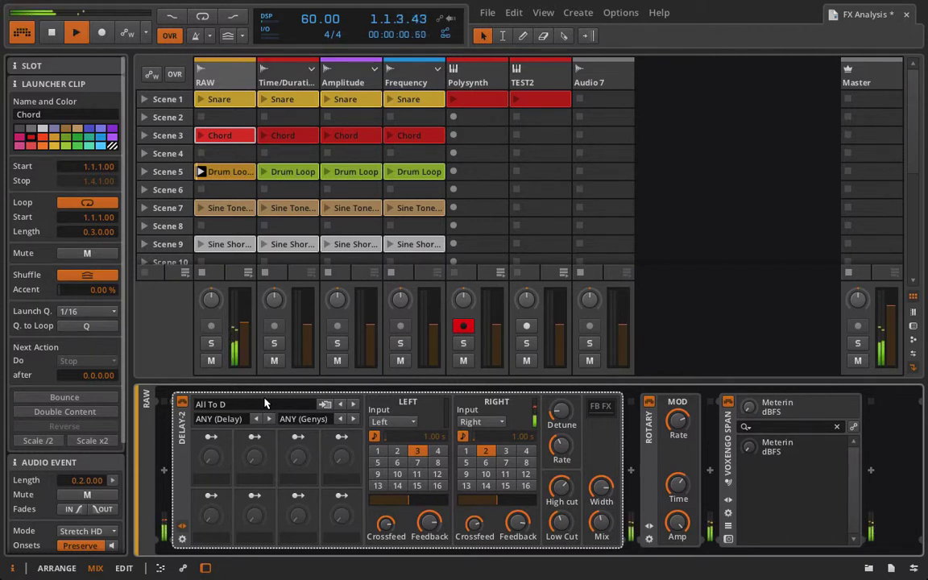
left_click(648, 401)
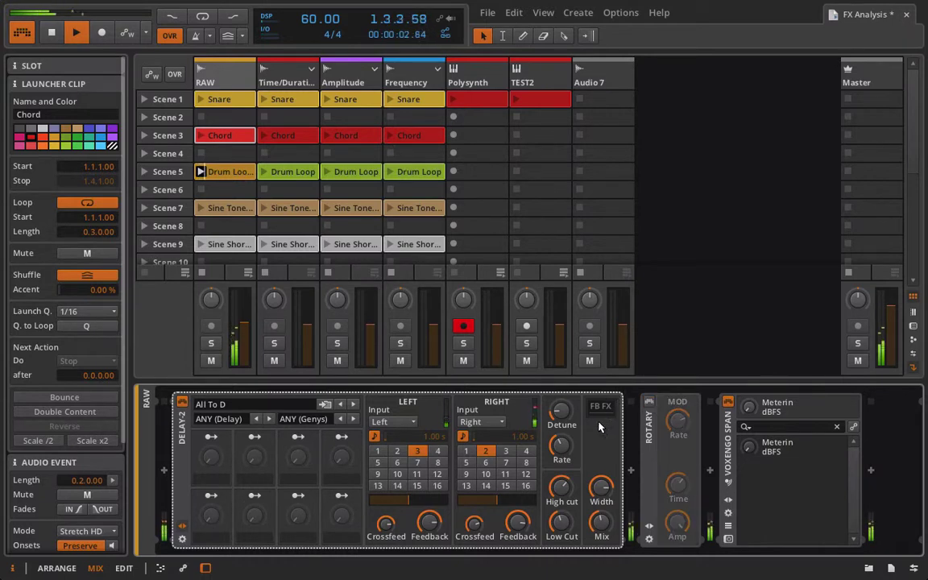
left_click(229, 404)
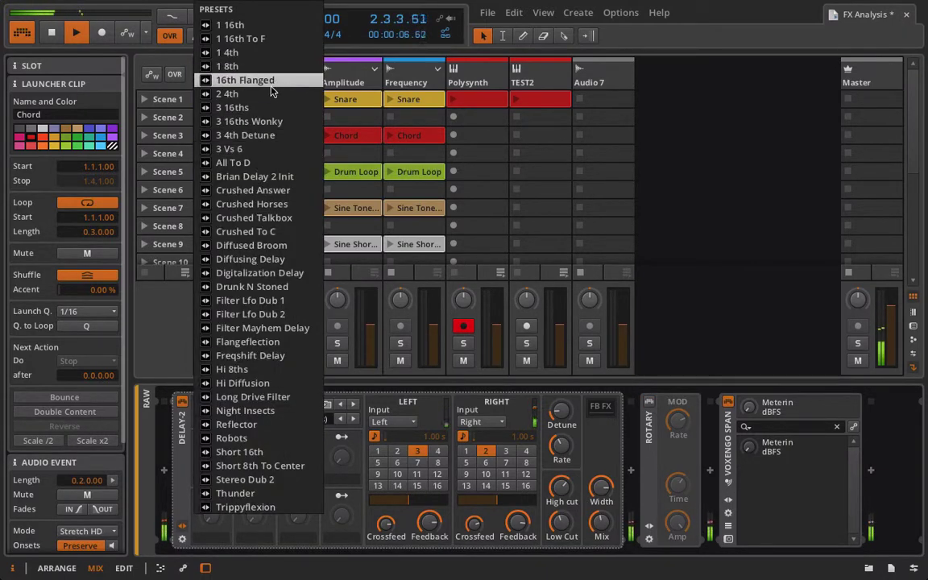
left_click(242, 107)
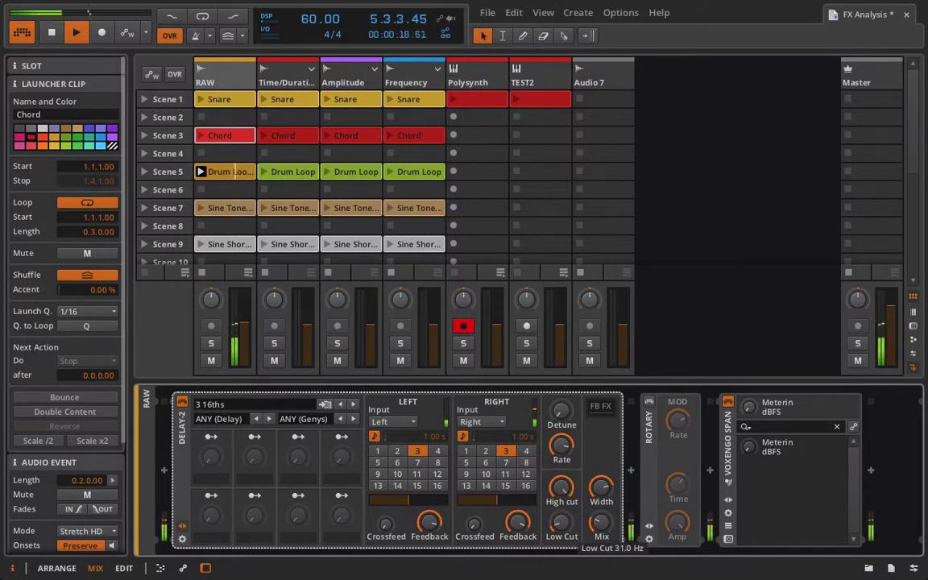
left_click(465, 463)
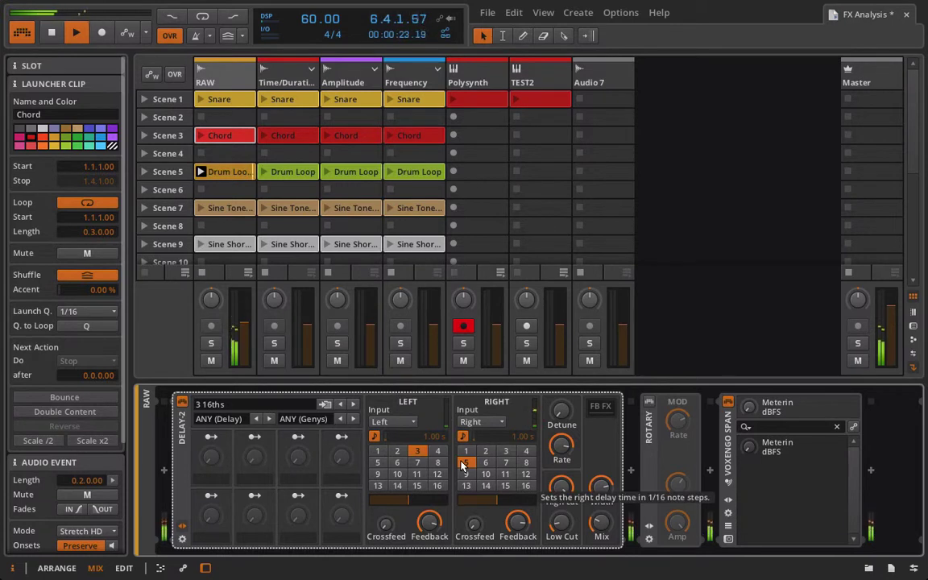
left_click(417, 462)
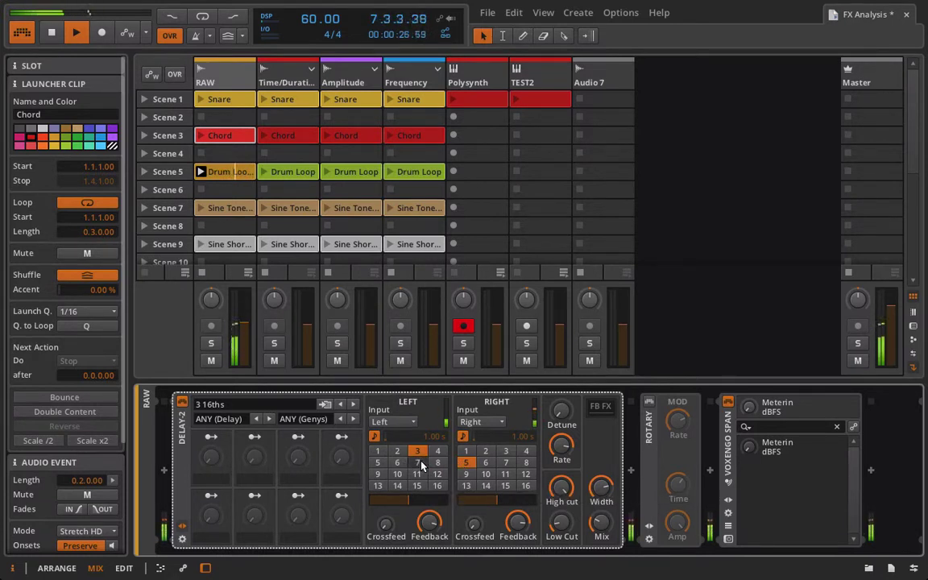
- Re-enable the Rotary and lower its Rate to 0.50 Hz while auditioning the loop
key("space")
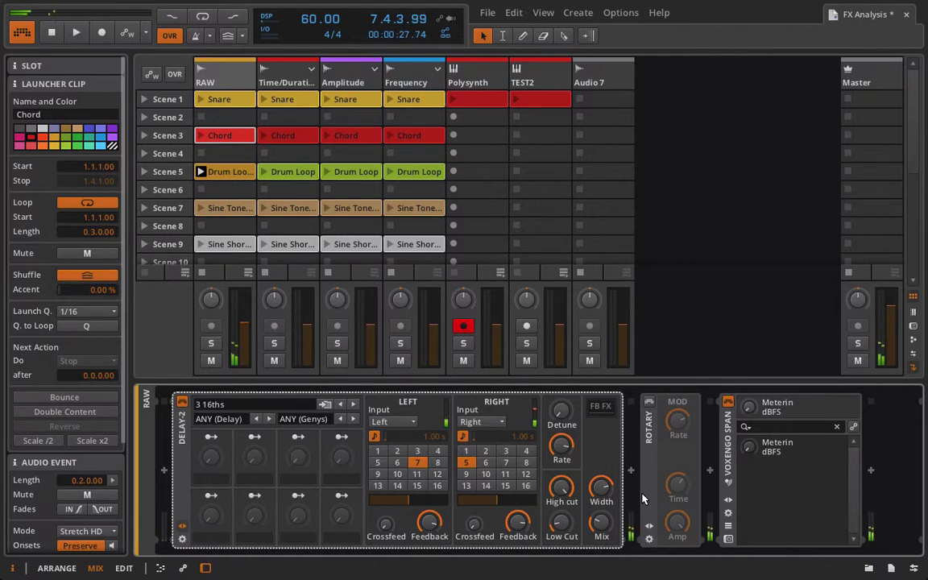
key("space")
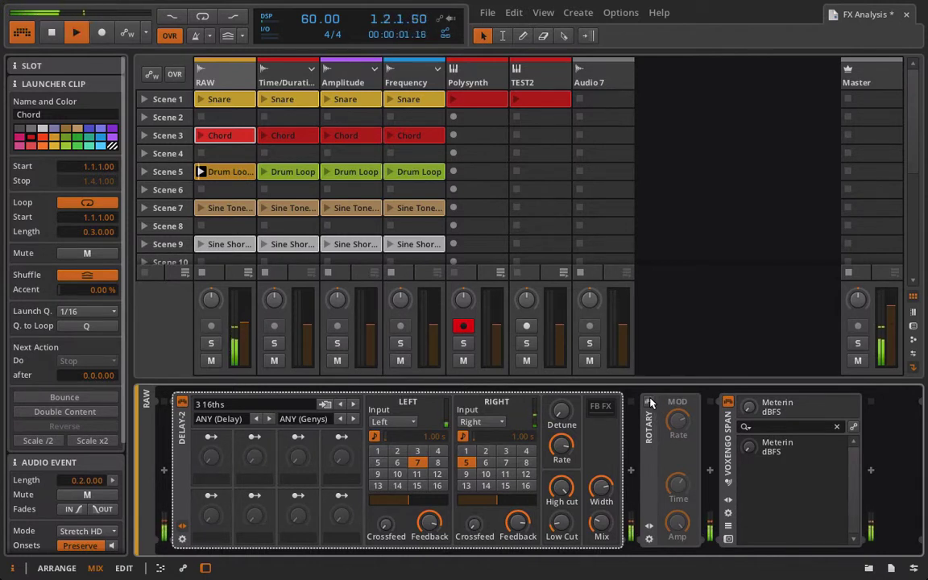
left_click(649, 401)
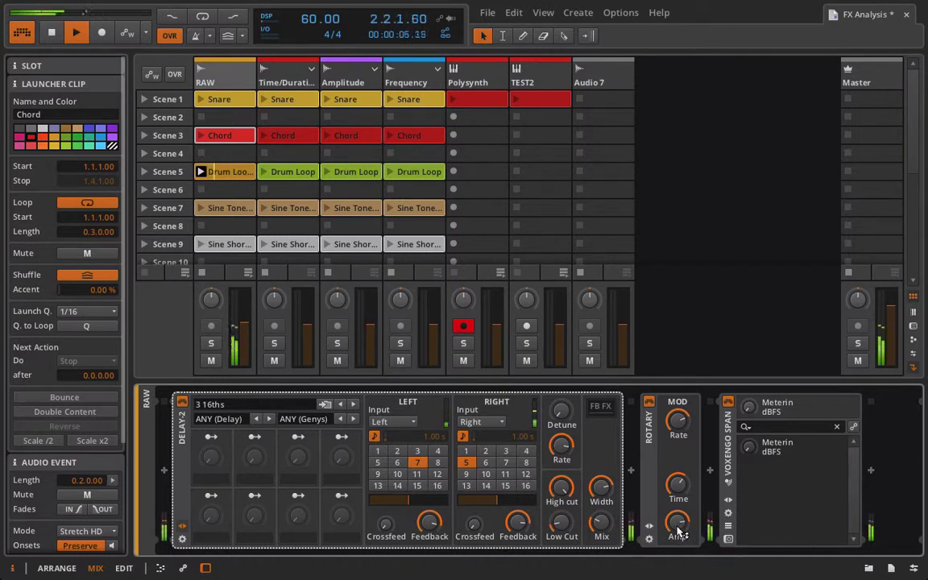
mouse_move(678, 420)
left_click_drag(678, 421, 678, 463)
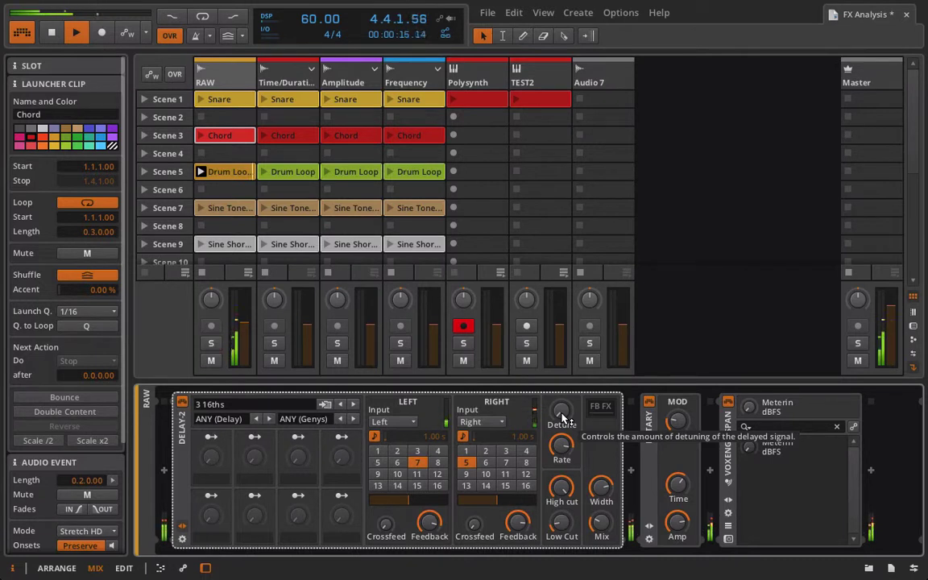
key("space")
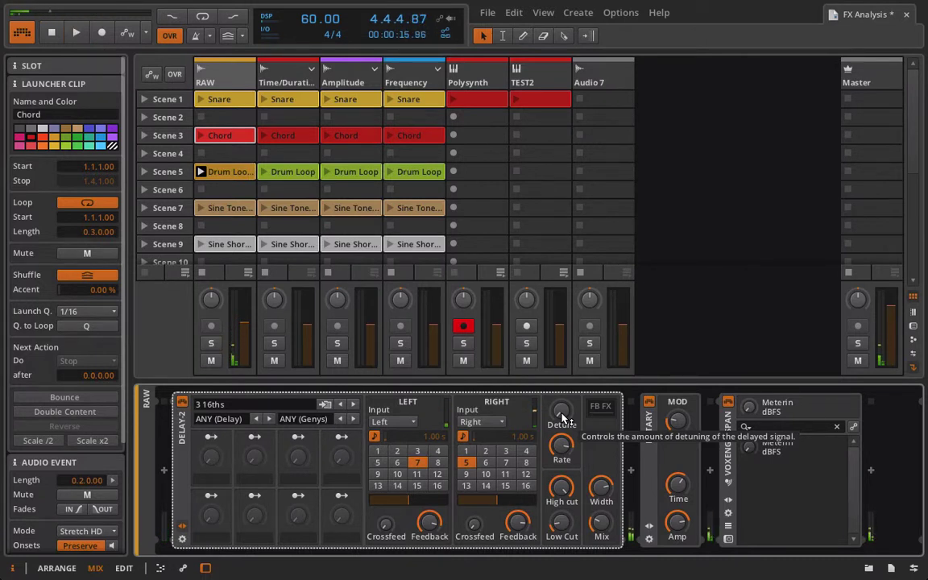